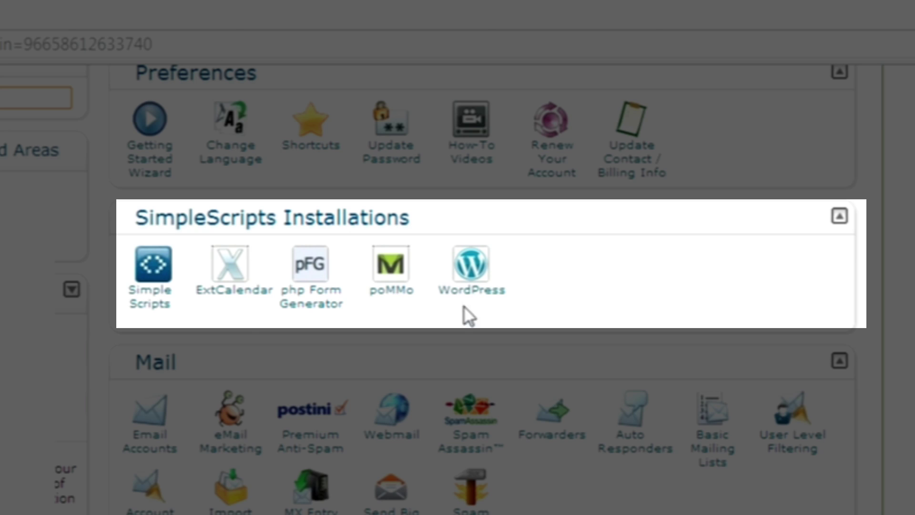
Step: Open WordPress in SimpleScripts and start a new install, version 3.5.1 (Stable) preselected
{"action": "left_click", "coordinate": [162, 316]}
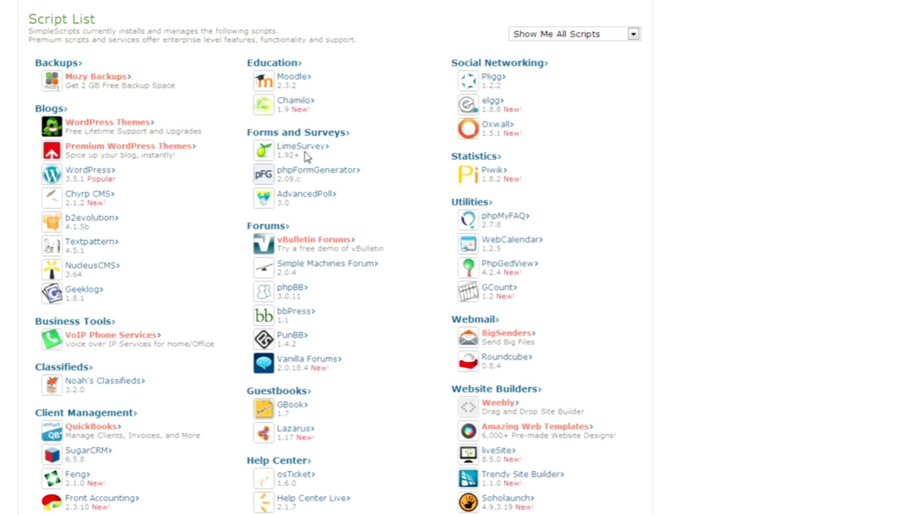
{"action": "left_click", "coordinate": [98, 174]}
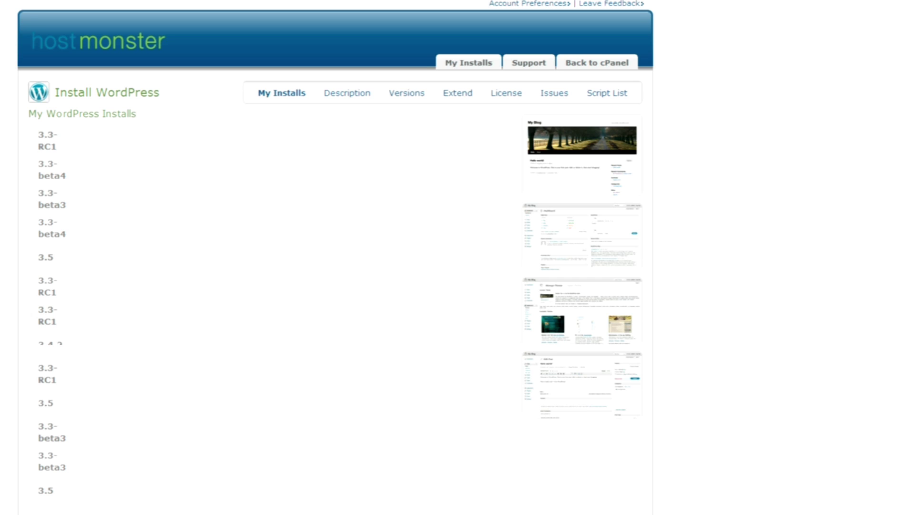
{"action": "scroll", "coordinate": [334, 258], "scroll_direction": "down", "scroll_amount": 4}
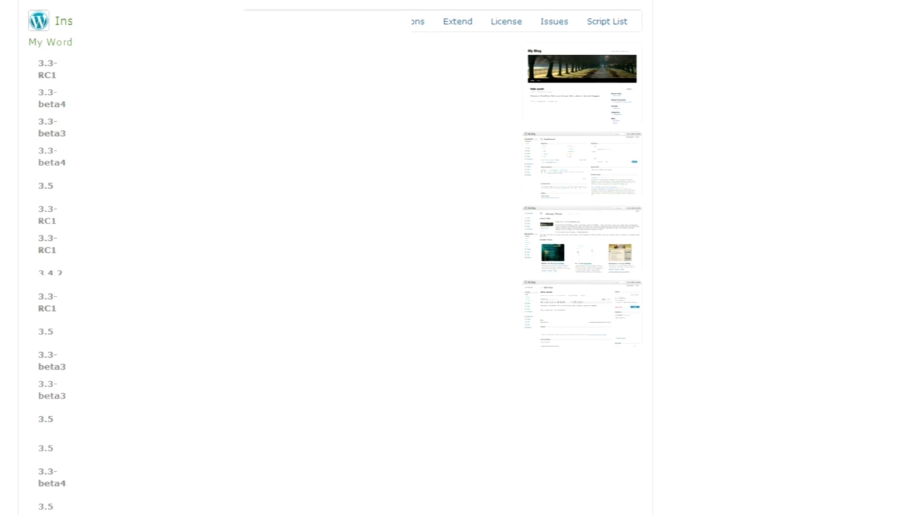
{"action": "scroll", "coordinate": [334, 257], "scroll_direction": "down", "scroll_amount": 5}
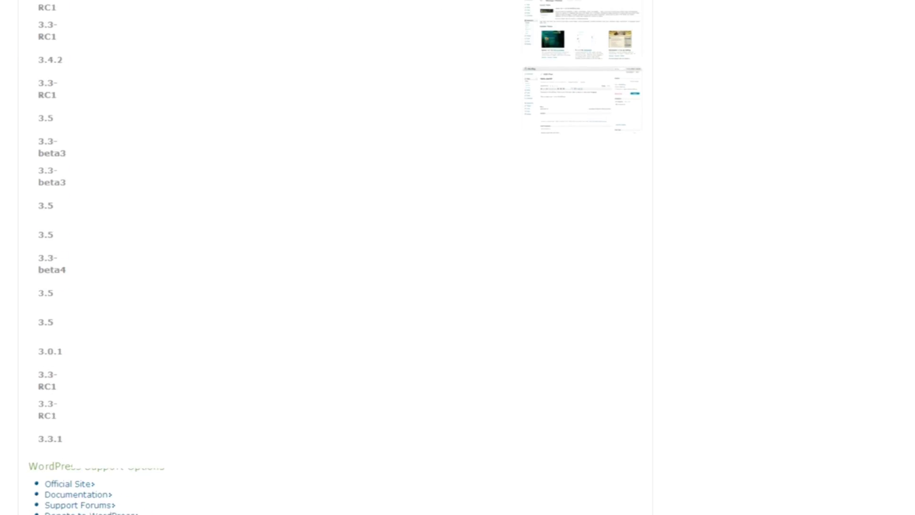
{"action": "left_click", "coordinate": [81, 410]}
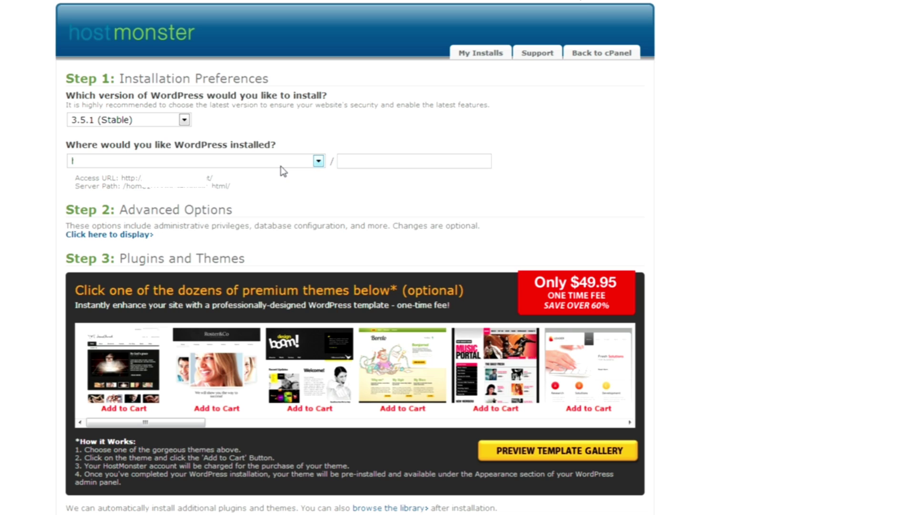
Step: Install WordPress 3.5.1 on the selected domain, accepting the GPLv2 license terms
{"action": "left_click", "coordinate": [281, 166]}
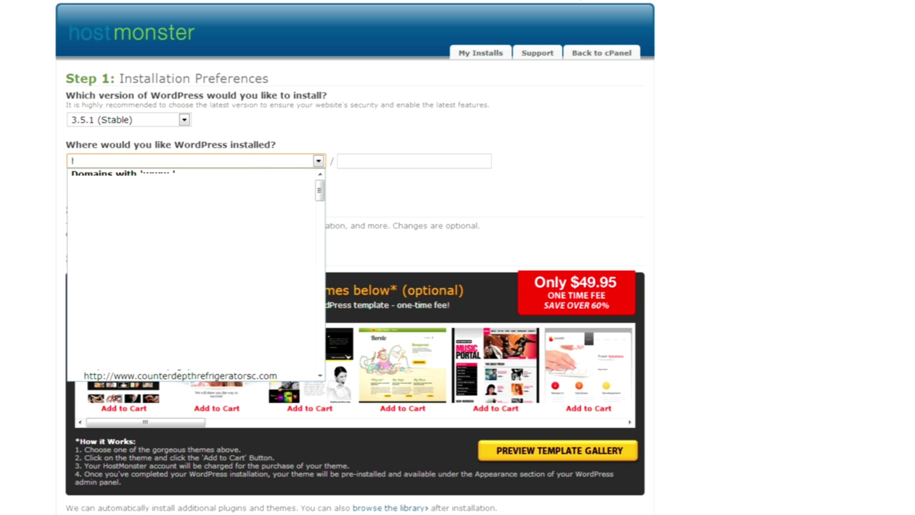
{"action": "left_click", "coordinate": [263, 253]}
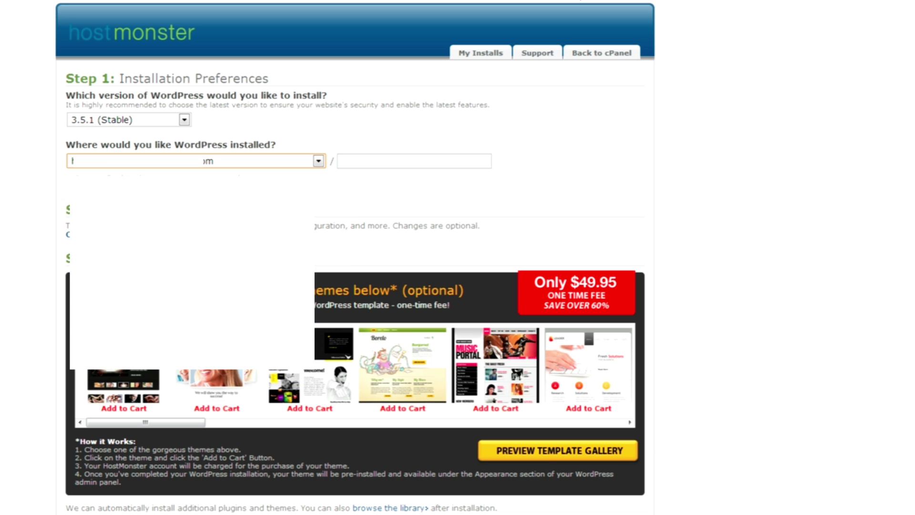
{"action": "scroll", "coordinate": [262, 253], "scroll_direction": "down", "scroll_amount": 2}
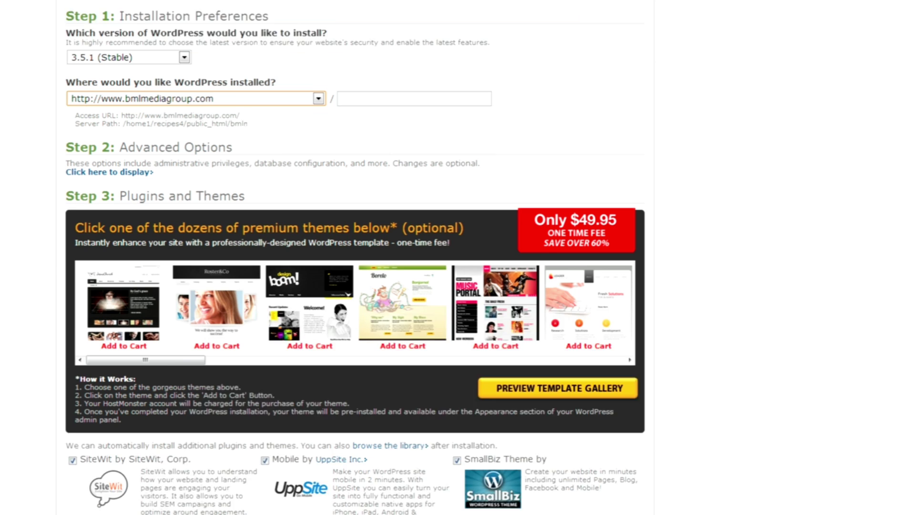
{"action": "scroll", "coordinate": [3, 403], "scroll_direction": "down", "scroll_amount": 3}
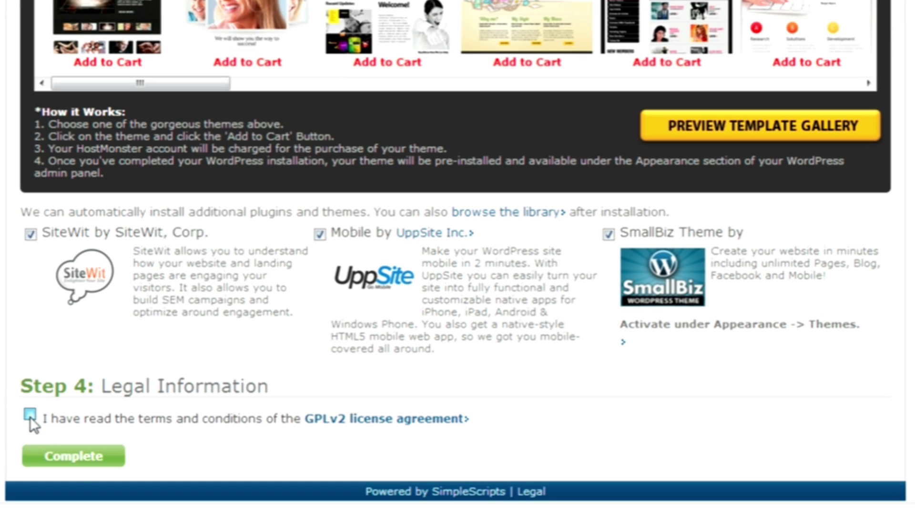
{"action": "left_click", "coordinate": [29, 416]}
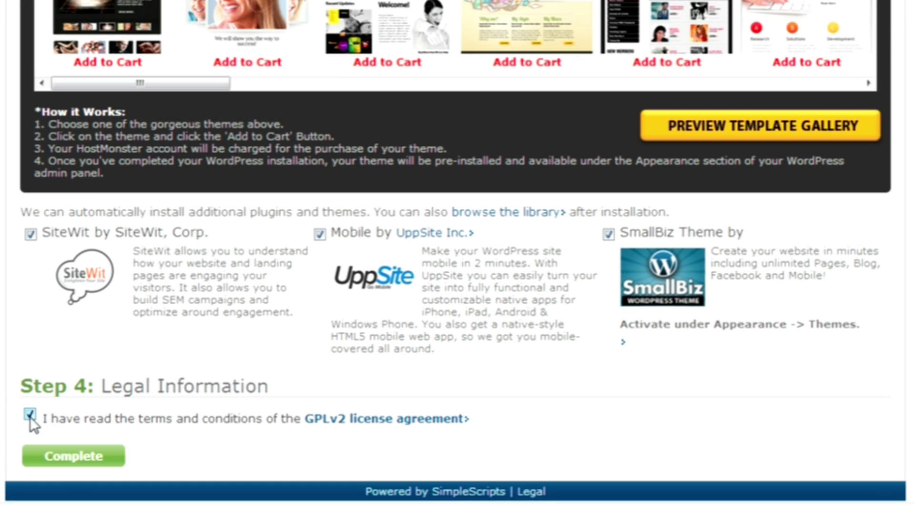
{"action": "left_click", "coordinate": [80, 458]}
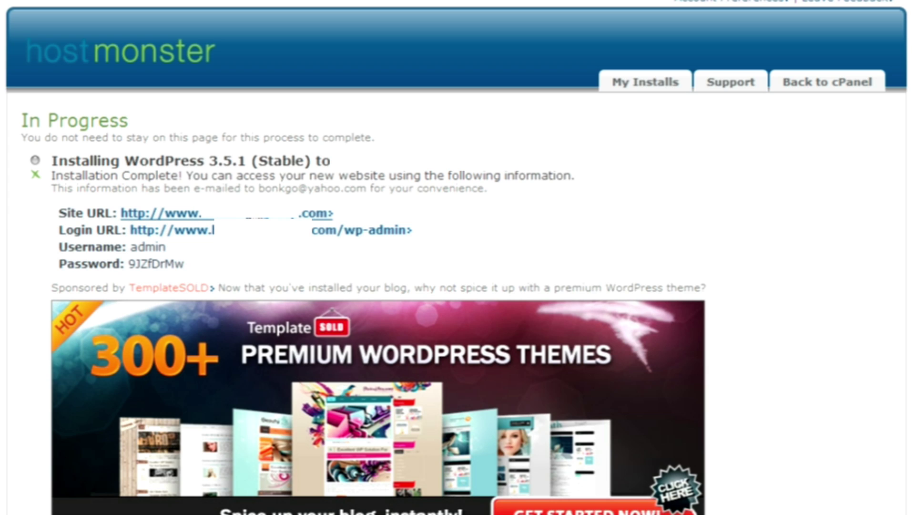
{"action": "left_click", "coordinate": [158, 213]}
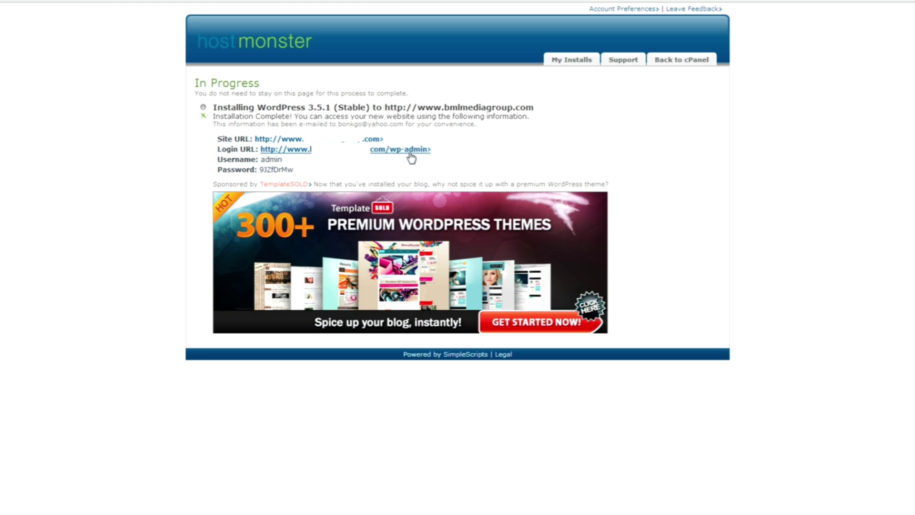
Step: Log in to the new site's admin dashboard with the admin username and its password
{"action": "left_click", "coordinate": [410, 155]}
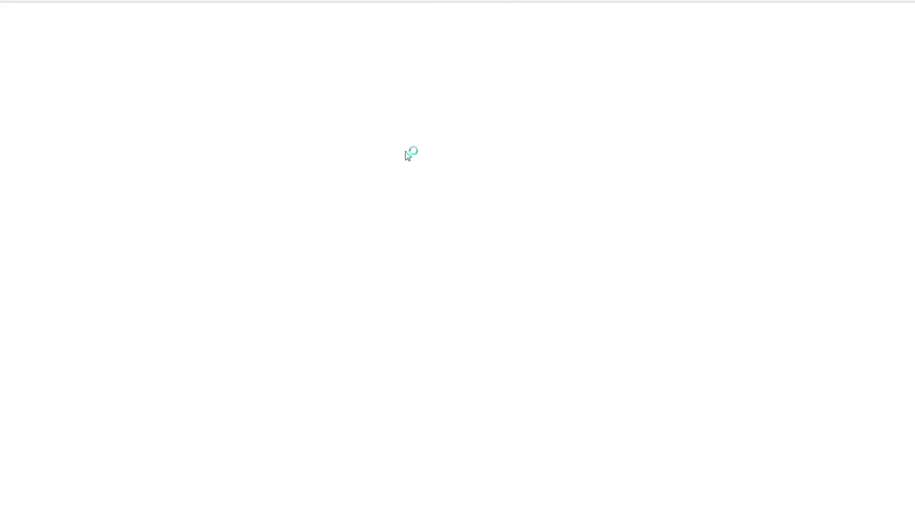
{"action": "type", "text": "admin"}
{"action": "key", "text": "Tab"}
{"action": "type", "text": "*********"}
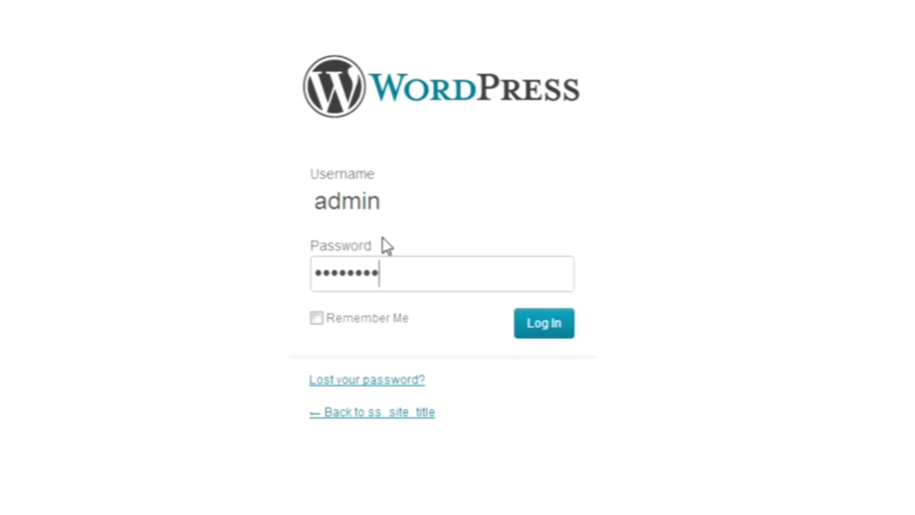
{"action": "left_click", "coordinate": [539, 322]}
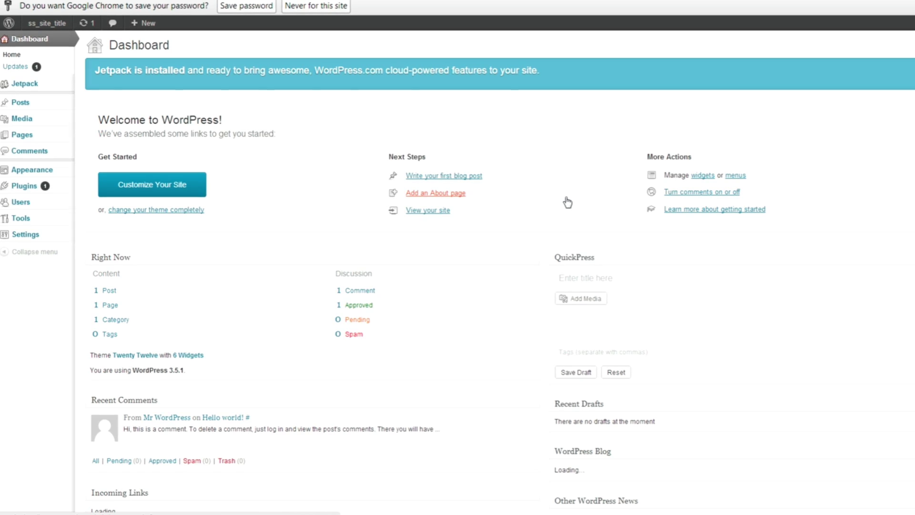
{"action": "mouse_move", "coordinate": [51, 177]}
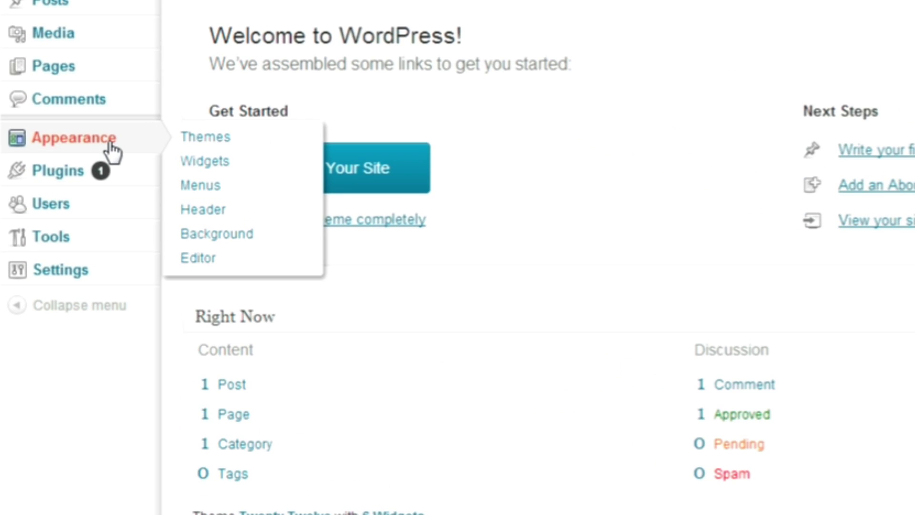
Step: Go to Appearance > Themes and switch to the Install Themes tab
{"action": "left_click", "coordinate": [237, 147]}
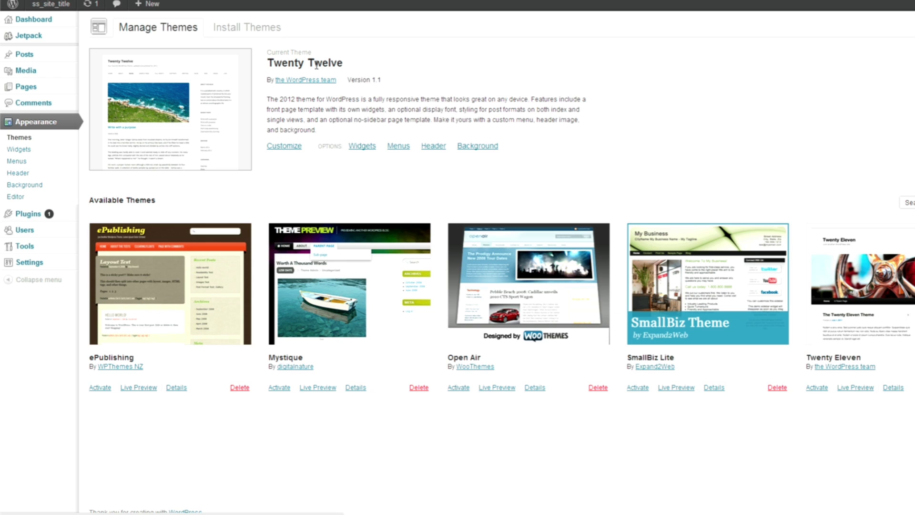
{"action": "left_click", "coordinate": [248, 29]}
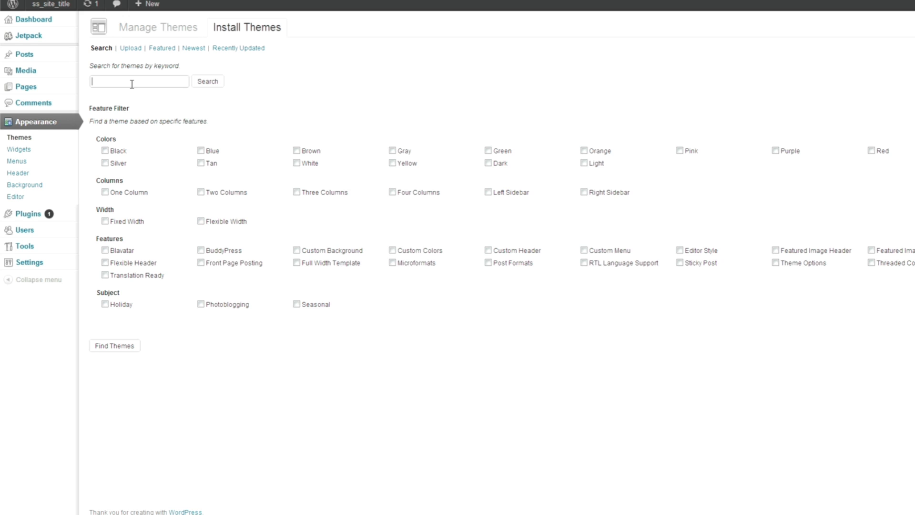
Step: Filter to Two Columns, search themes for 'professional', and install D5 CORPORATE LITE
{"action": "left_click", "coordinate": [200, 192]}
{"action": "left_click", "coordinate": [158, 84]}
{"action": "type", "text": "professional"}
{"action": "key", "text": "Return"}
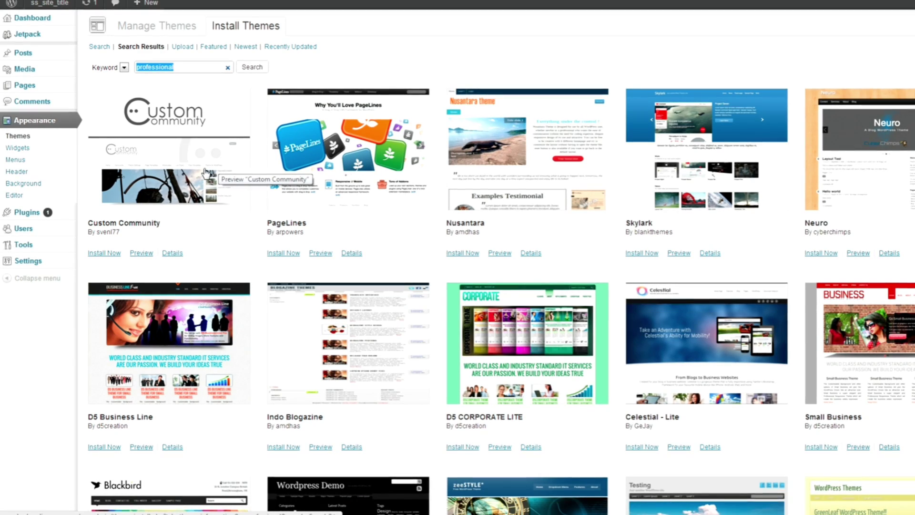
{"action": "scroll", "coordinate": [206, 172], "scroll_direction": "down", "scroll_amount": 5}
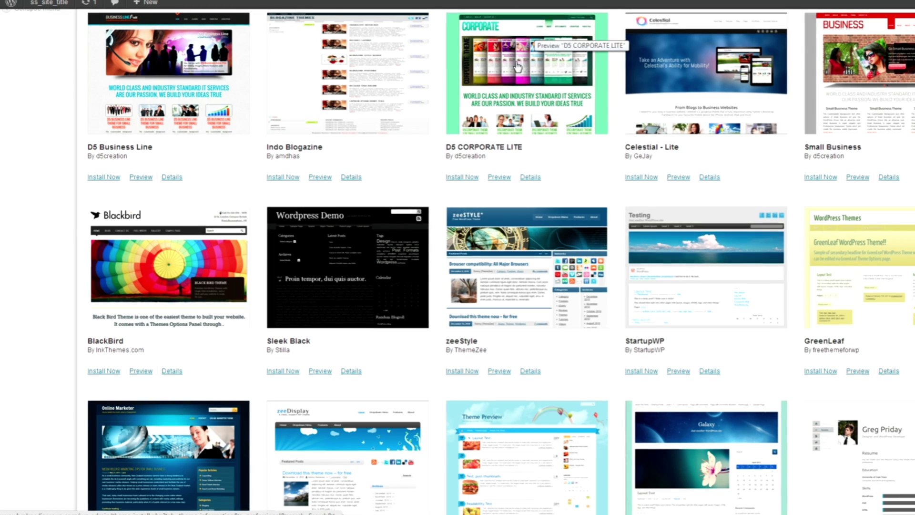
{"action": "left_click", "coordinate": [467, 179]}
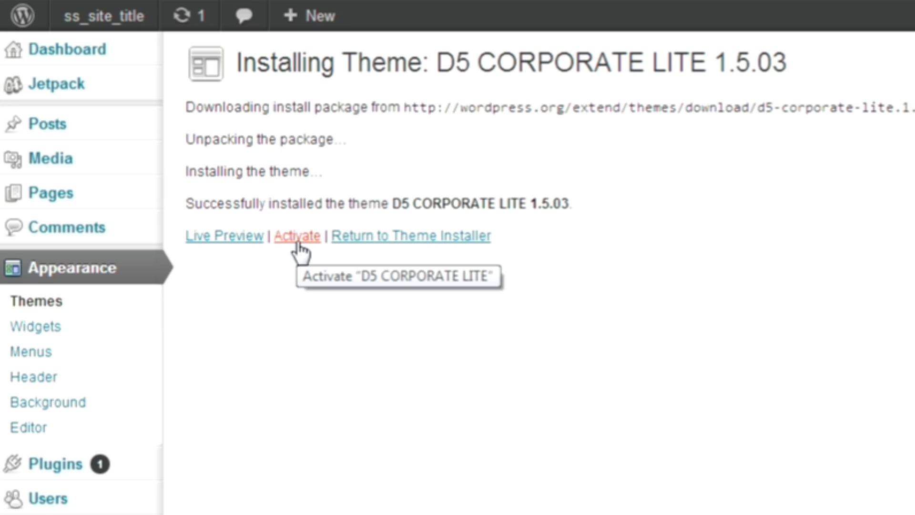
Step: Activate D5 CORPORATE LITE and scroll through the site's green Corporate front page
{"action": "left_click", "coordinate": [300, 247]}
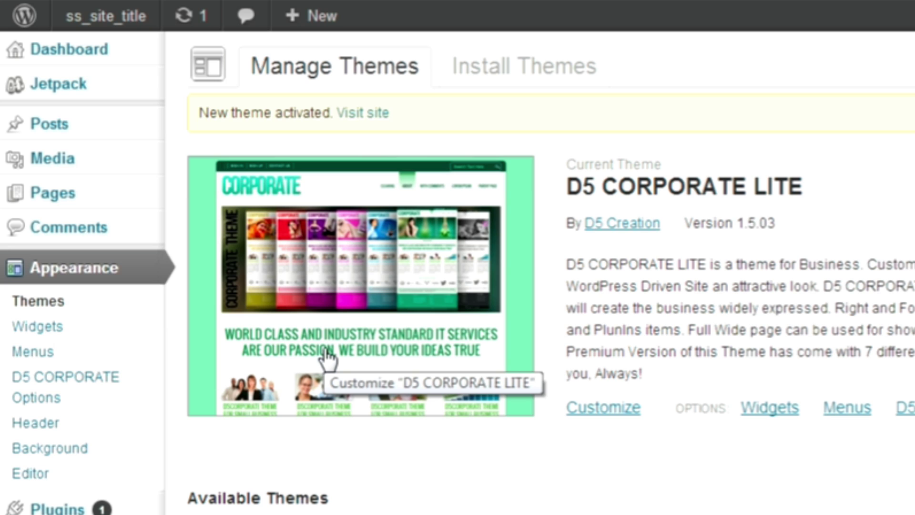
{"action": "left_click", "coordinate": [328, 358]}
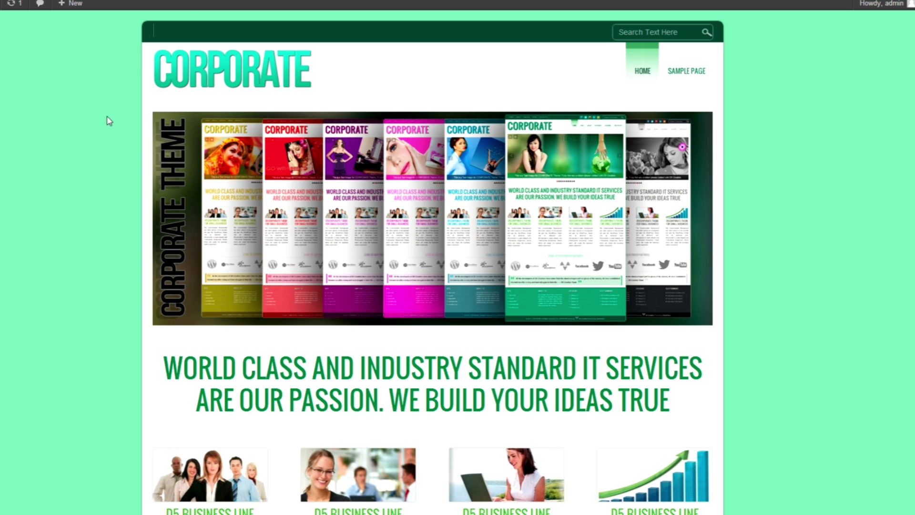
{"action": "scroll", "coordinate": [78, 222], "scroll_direction": "down", "scroll_amount": 2}
{"action": "scroll", "coordinate": [78, 223], "scroll_direction": "down", "scroll_amount": 5}
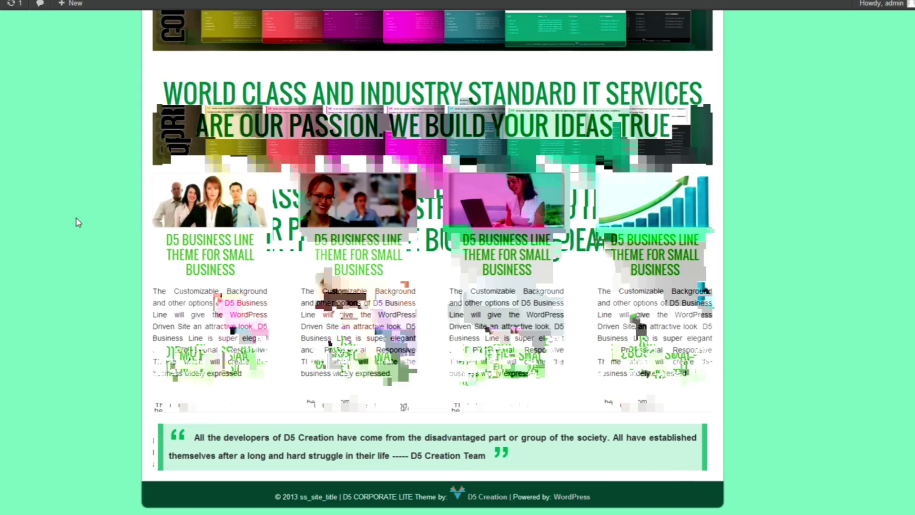
{"action": "scroll", "coordinate": [77, 222], "scroll_direction": "up", "scroll_amount": 6}
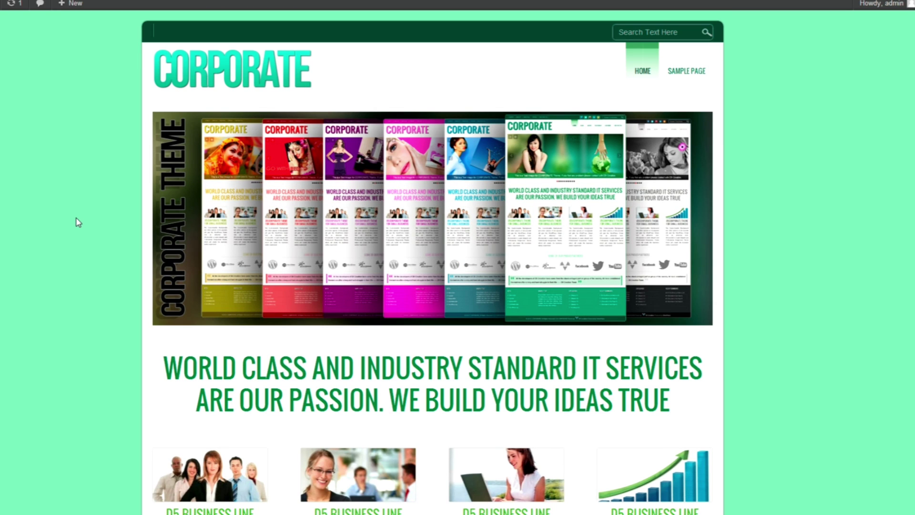
{"action": "scroll", "coordinate": [78, 222], "scroll_direction": "down", "scroll_amount": 5}
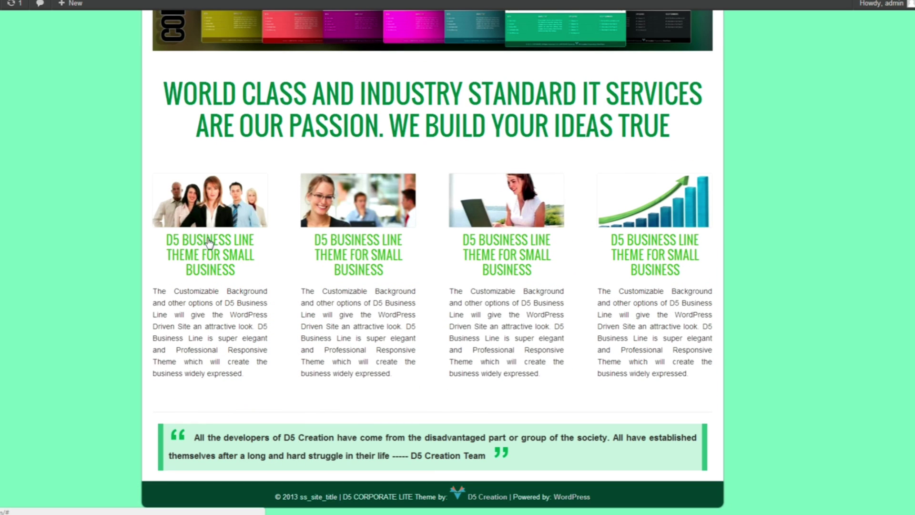
Step: Leave the front page, return to the themes admin and open Install Themes
{"action": "left_click", "coordinate": [645, 271]}
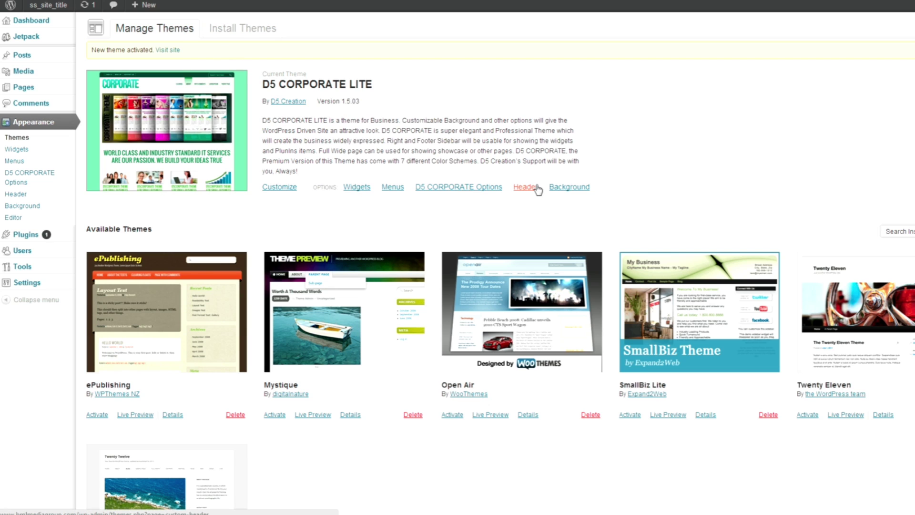
{"action": "left_click", "coordinate": [275, 195]}
{"action": "left_click", "coordinate": [272, 30]}
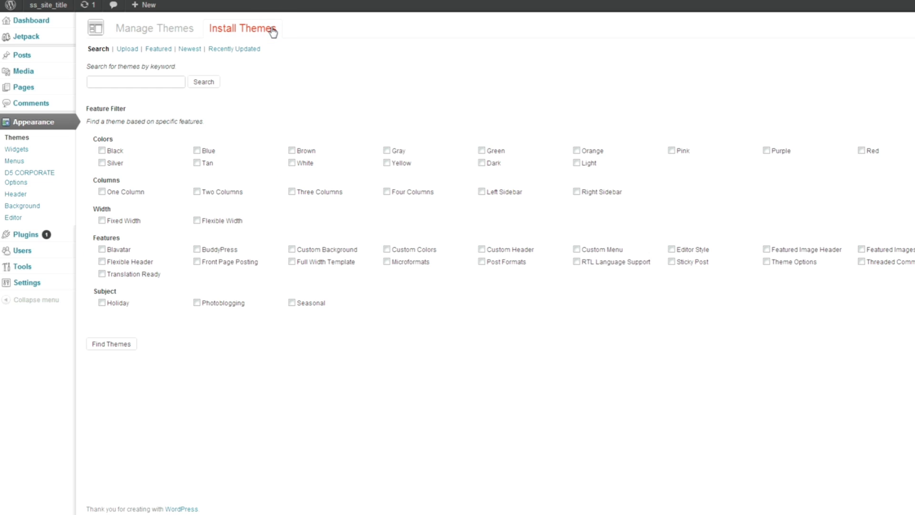
Step: Upload busybee.zip from the computer and install it as a new theme
{"action": "left_click", "coordinate": [128, 50]}
{"action": "left_click", "coordinate": [120, 107]}
{"action": "left_click_drag", "start_coordinate": [480, 40], "coordinate": [480, 234]}
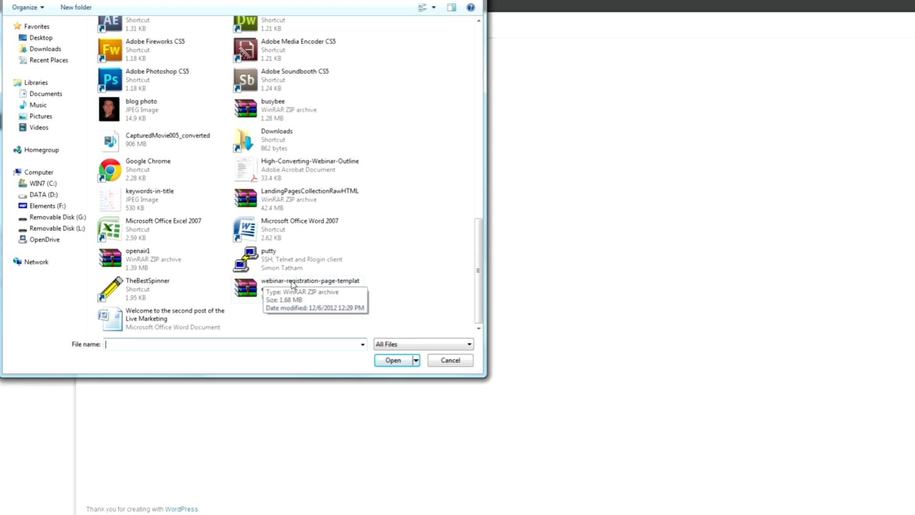
{"action": "double_click", "coordinate": [295, 108]}
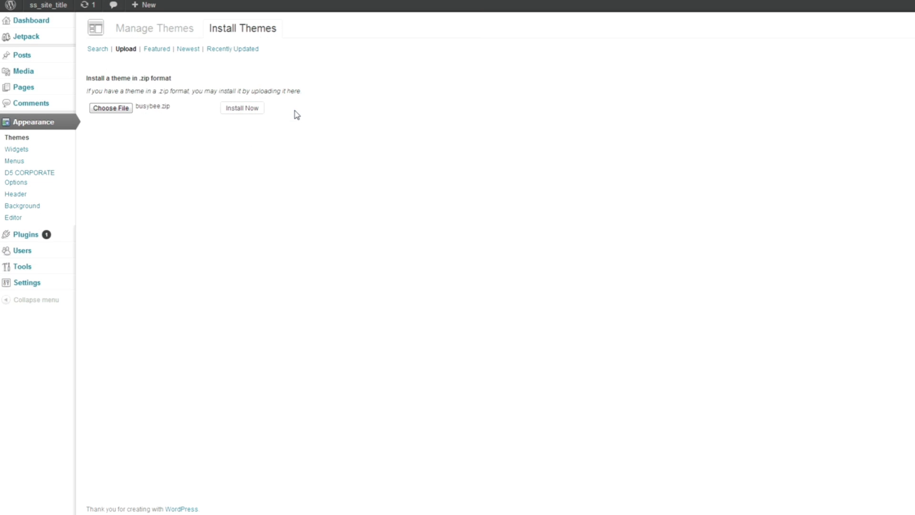
{"action": "left_click", "coordinate": [246, 110]}
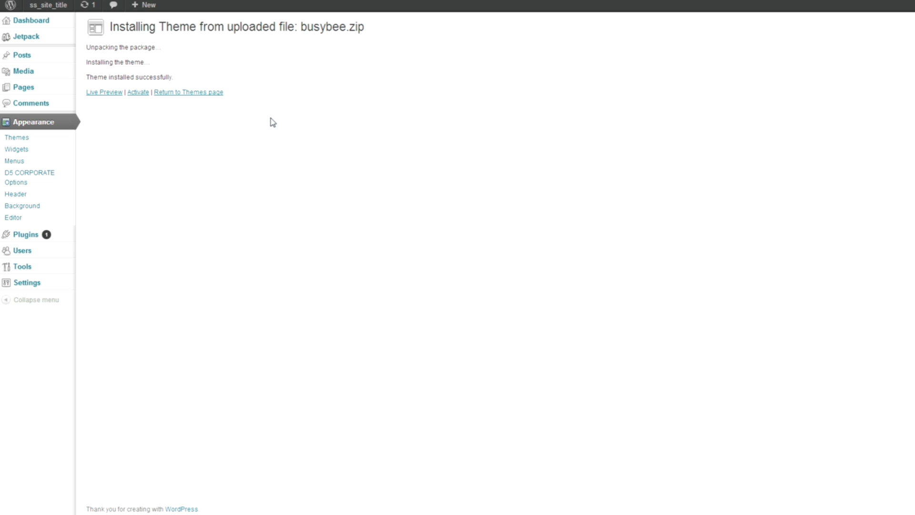
Step: Activate Busy Bee and scroll through its Busy Bee 2.9.1 Theme Options page
{"action": "left_click", "coordinate": [141, 93]}
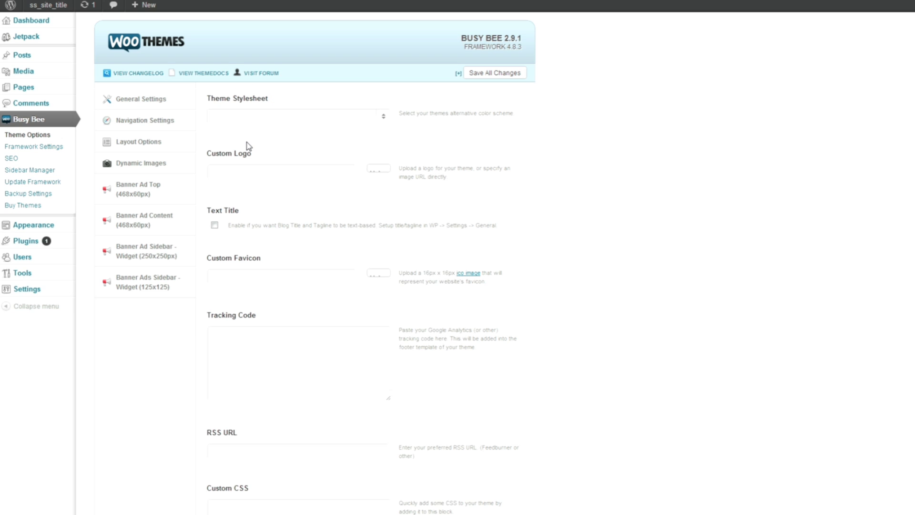
{"action": "scroll", "coordinate": [248, 141], "scroll_direction": "down", "scroll_amount": 15}
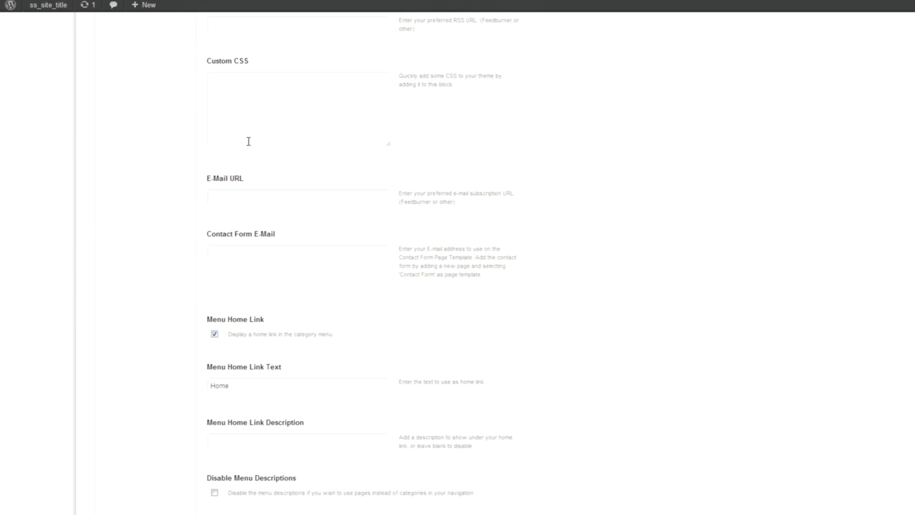
{"action": "scroll", "coordinate": [248, 142], "scroll_direction": "down", "scroll_amount": 15}
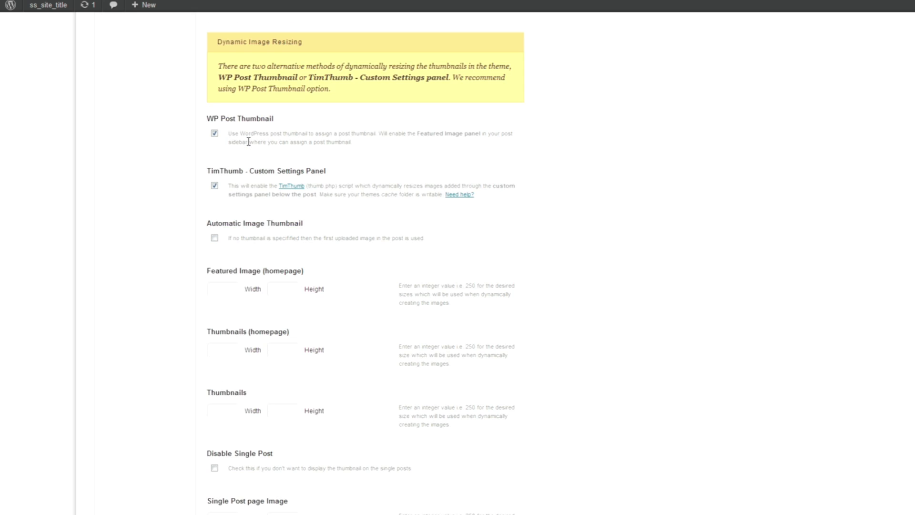
{"action": "scroll", "coordinate": [249, 144], "scroll_direction": "down", "scroll_amount": 12}
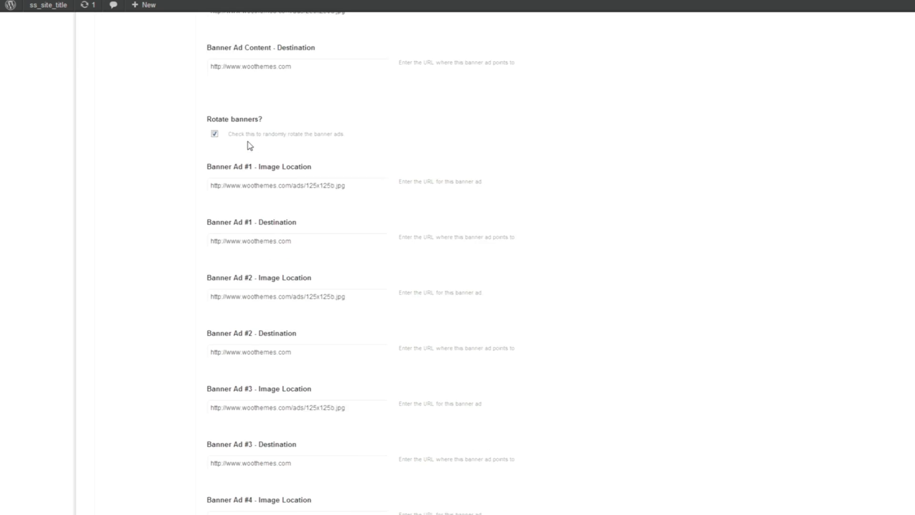
{"action": "scroll", "coordinate": [248, 143], "scroll_direction": "up", "scroll_amount": 20}
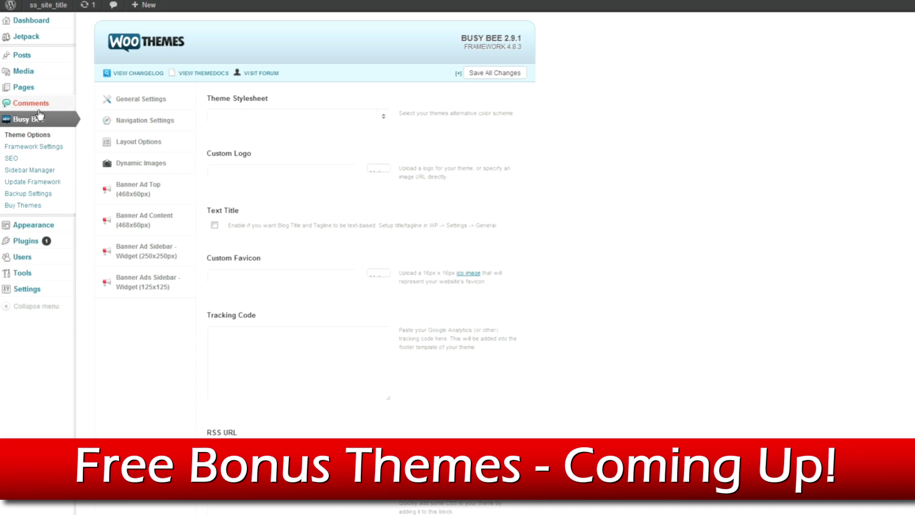
Step: Go back to Appearance > Themes and scroll the installed themes below Busy Bee 2.9.1
{"action": "mouse_move", "coordinate": [50, 230]}
{"action": "left_click", "coordinate": [126, 225]}
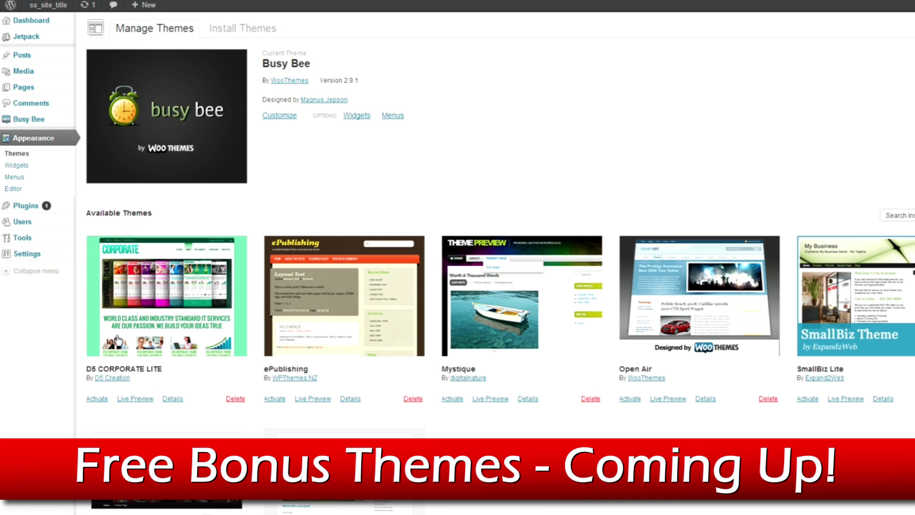
{"action": "scroll", "coordinate": [118, 340], "scroll_direction": "down", "scroll_amount": 3}
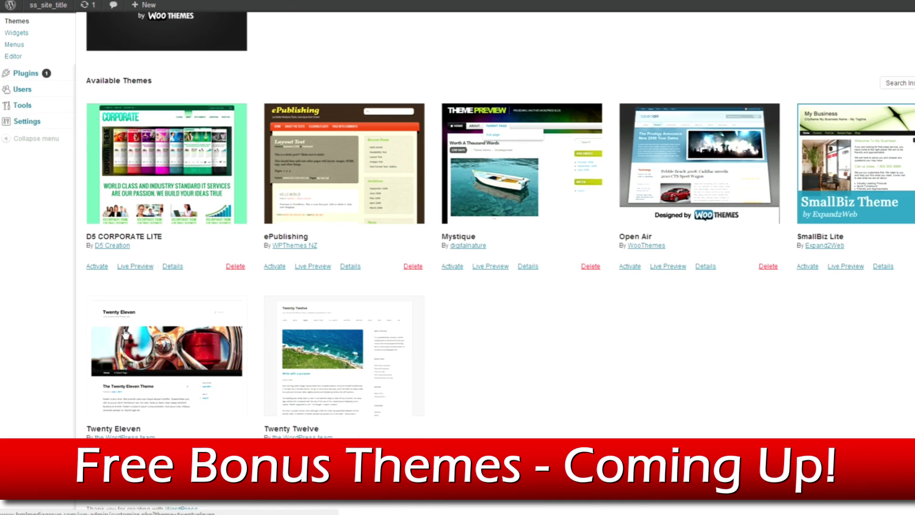